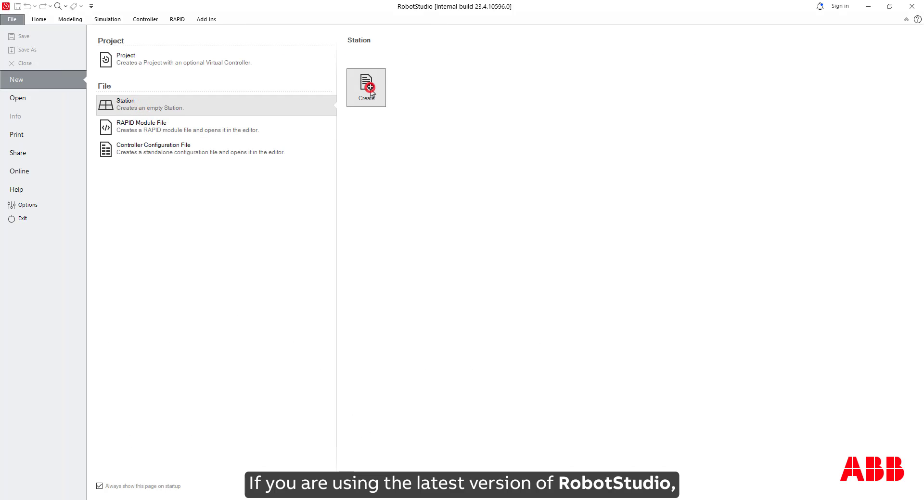
Create a new empty station and browse the ABB Library robot gallery
click(370, 89)
click(16, 51)
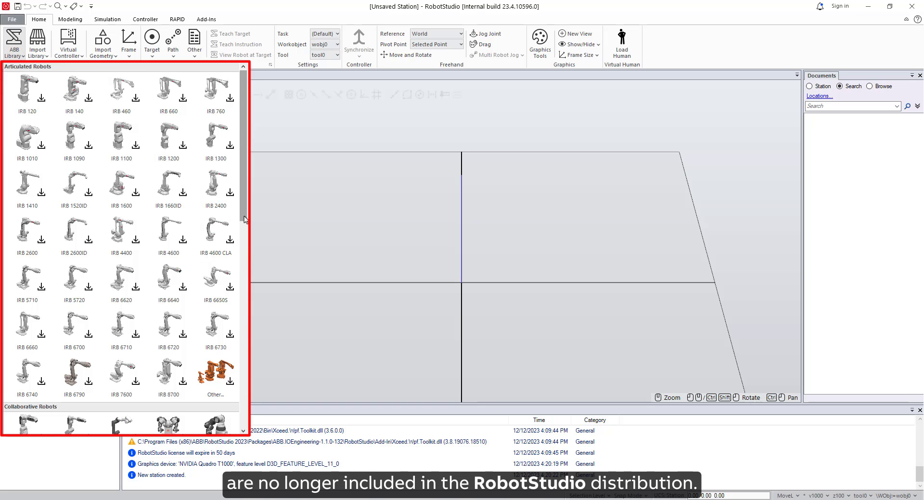
mouse_move(244, 219)
mouse_down()
mouse_move(228, 320)
mouse_move(229, 417)
mouse_move(236, 334)
mouse_up()
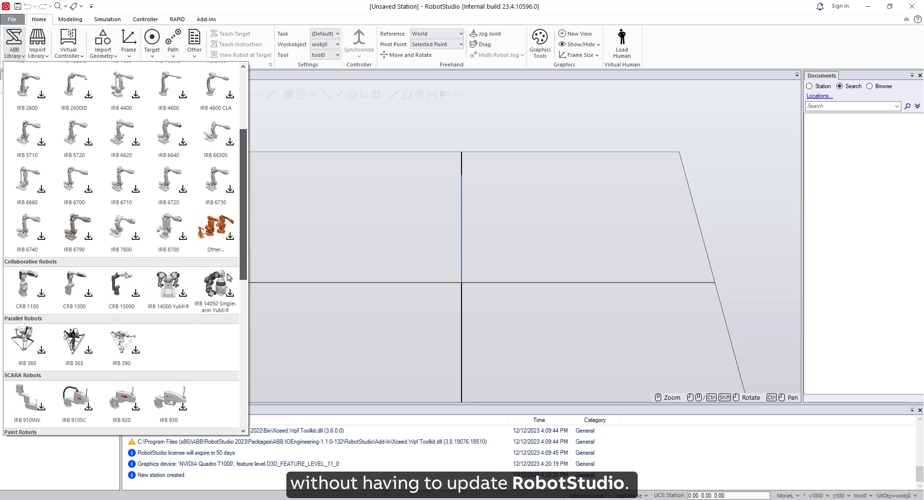
drag(236, 334, 226, 225)
scroll(226, 225, up, 1)
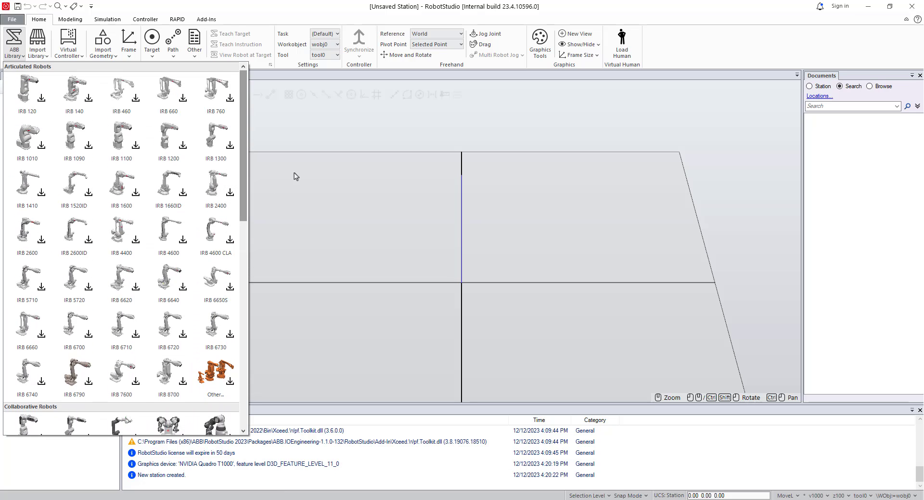
Close the library and install every package from the Add-Ins gallery's RobotStudio Models list with Add All
click(321, 144)
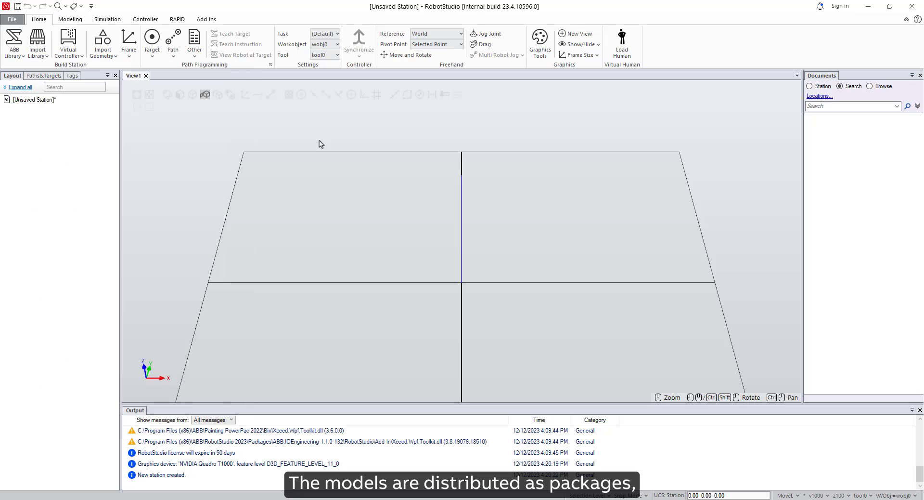
click(206, 19)
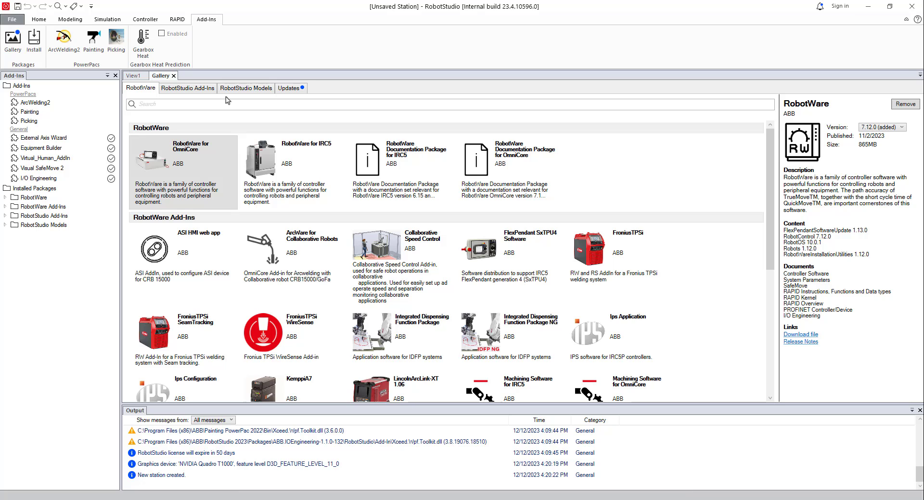
click(246, 89)
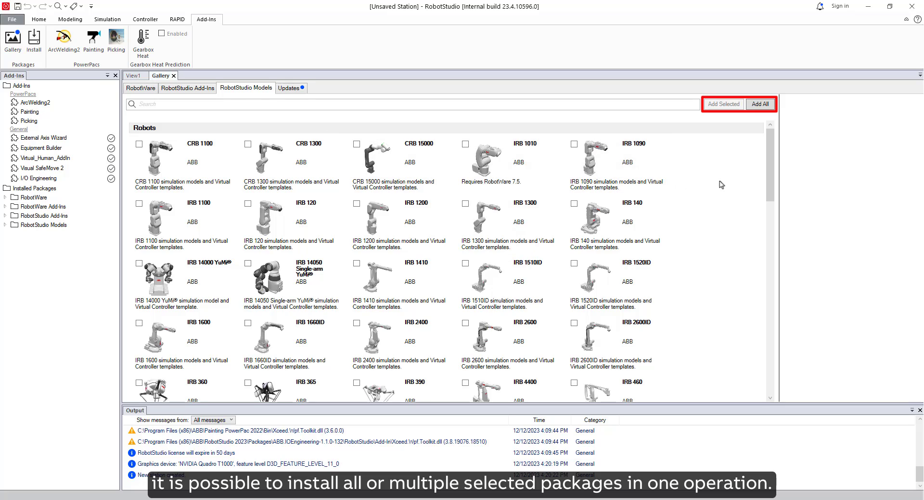
mouse_move(772, 172)
mouse_down()
mouse_move(787, 368)
mouse_move(758, 163)
mouse_up()
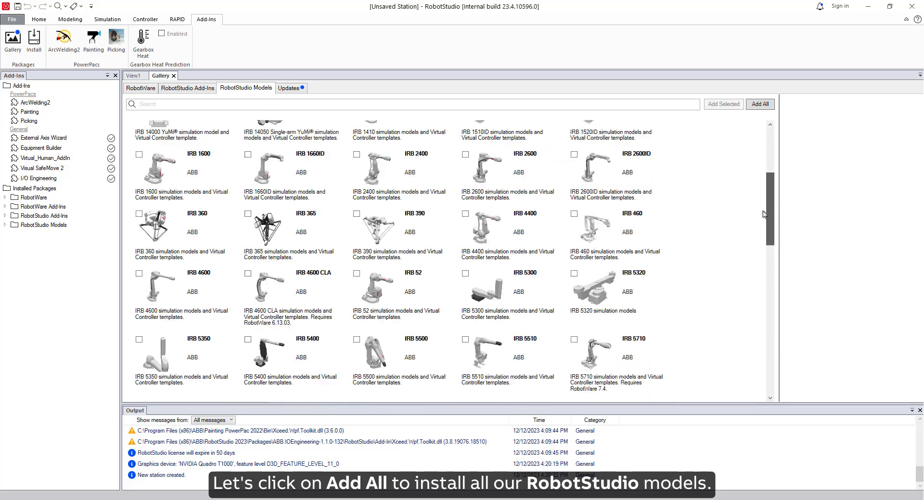
click(759, 104)
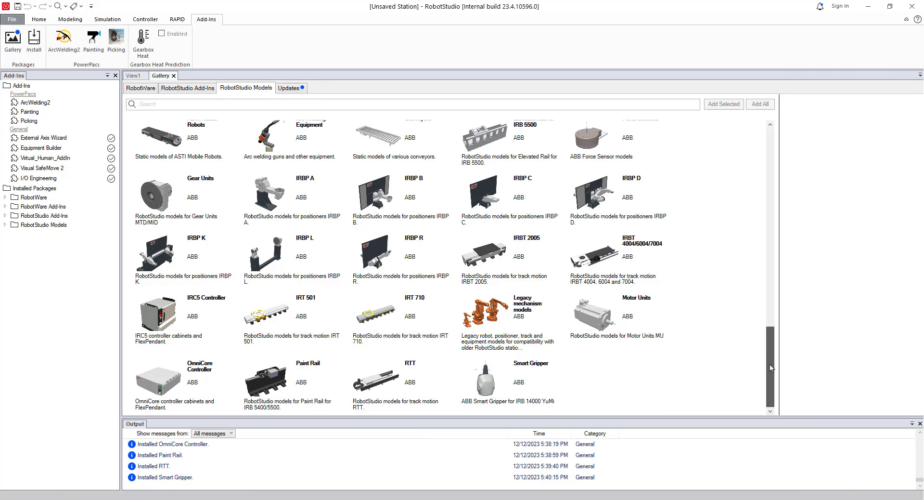
drag(770, 368, 786, 166)
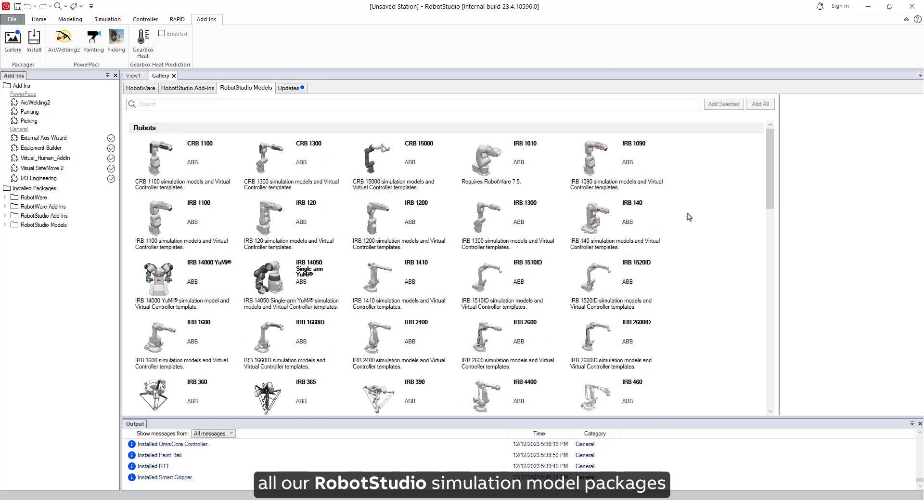
Back on Home, scroll through the installed robots in ABB Library, then close and reopen it
click(39, 19)
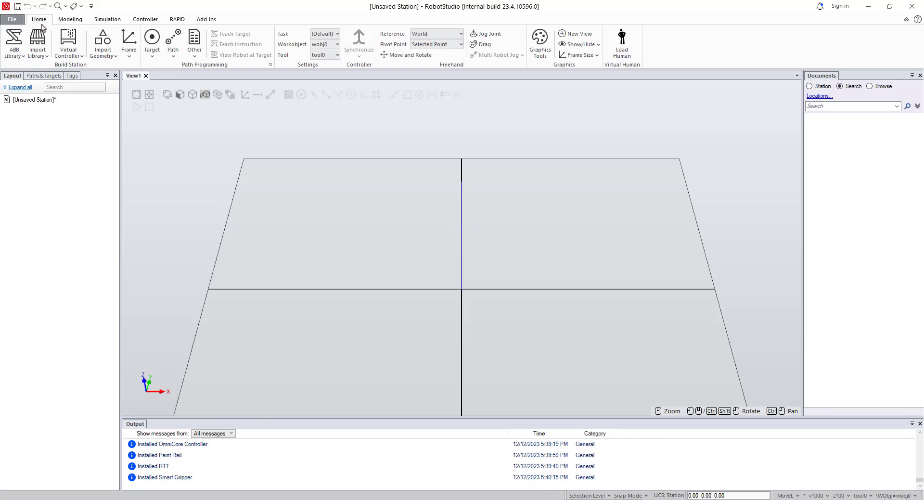
click(21, 57)
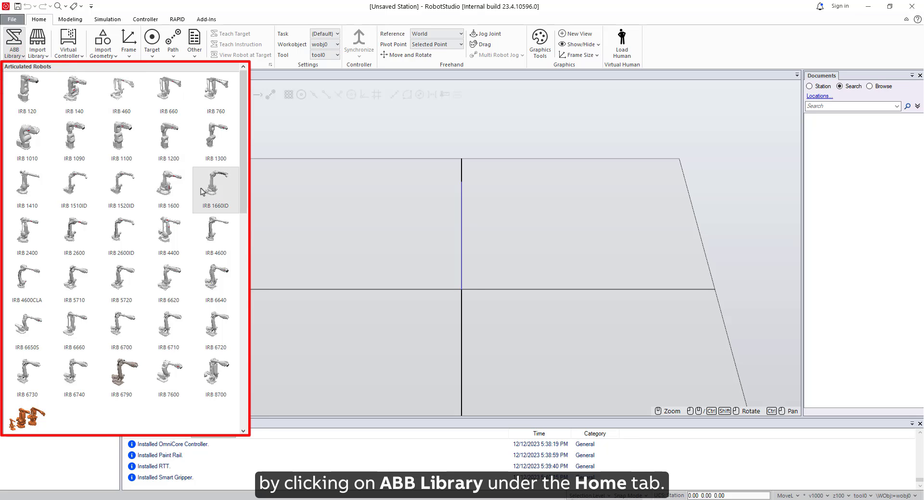
scroll(206, 196, down, 1)
scroll(206, 196, down, 5)
scroll(206, 195, down, 3)
scroll(206, 196, down, 3)
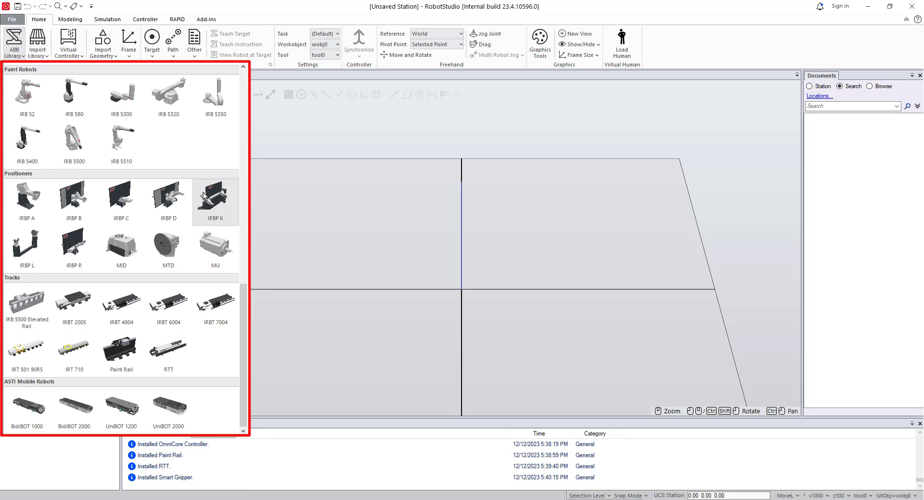
scroll(203, 196, up, 8)
scroll(204, 196, up, 2)
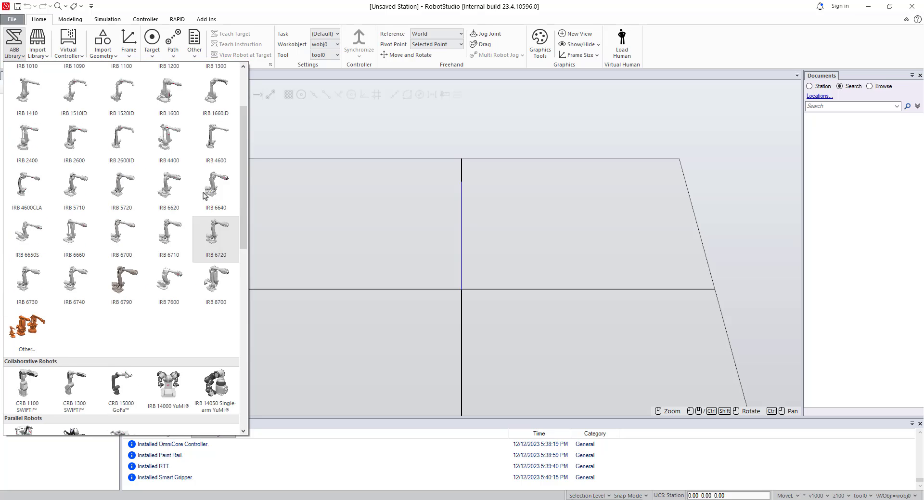
scroll(203, 195, up, 2)
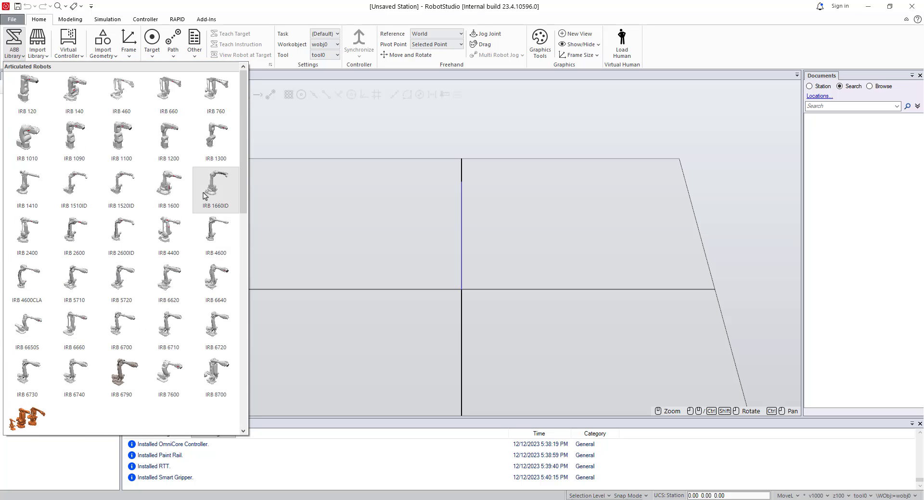
click(390, 215)
click(15, 46)
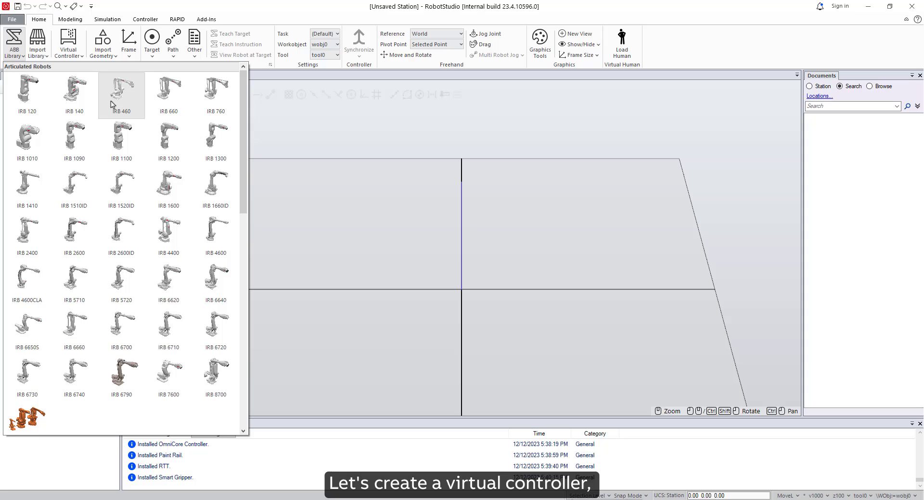
Add an IRB 1100 robot and create its IRB1100_01 controller from layout, allowing the add-in download
click(121, 148)
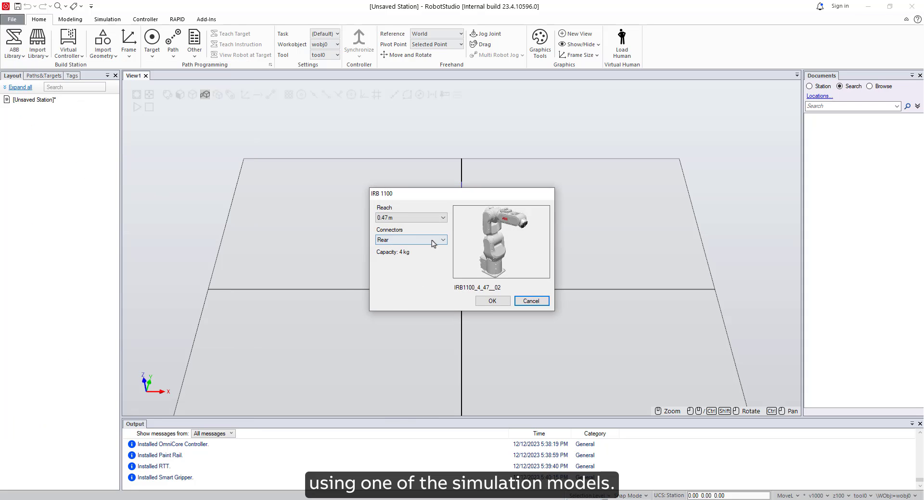
click(492, 301)
click(69, 51)
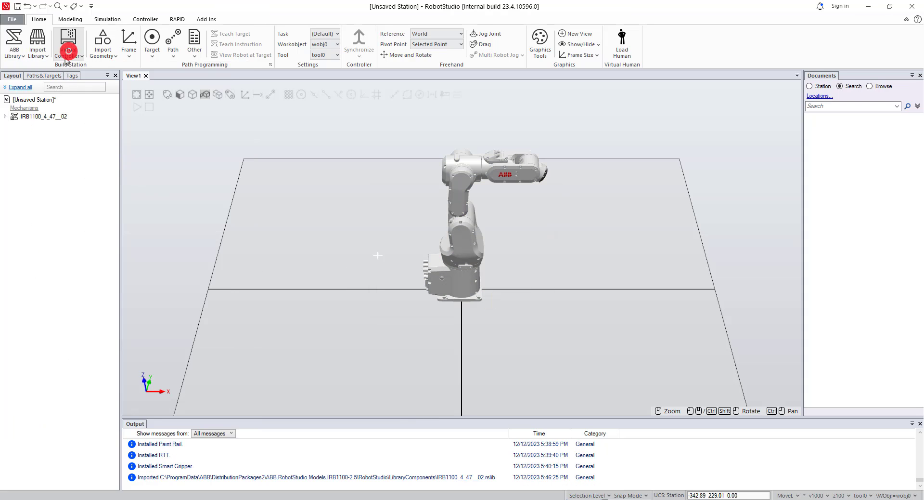
click(73, 78)
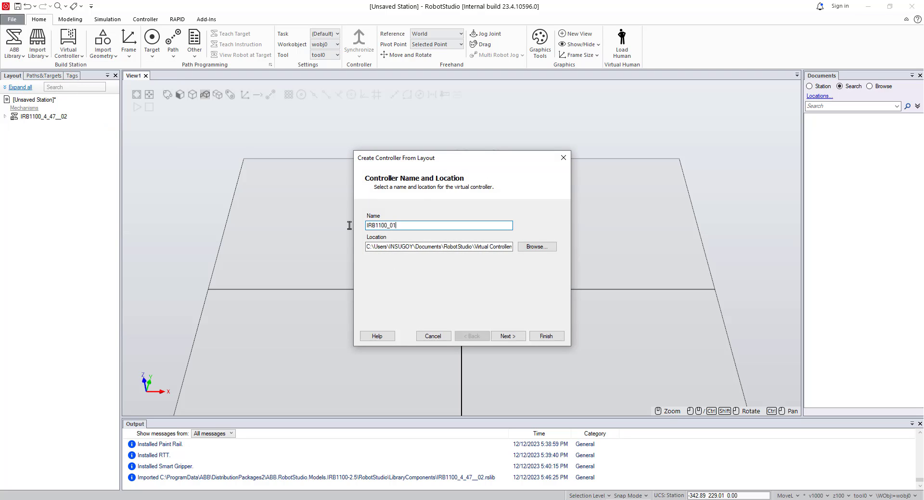
click(501, 335)
click(502, 334)
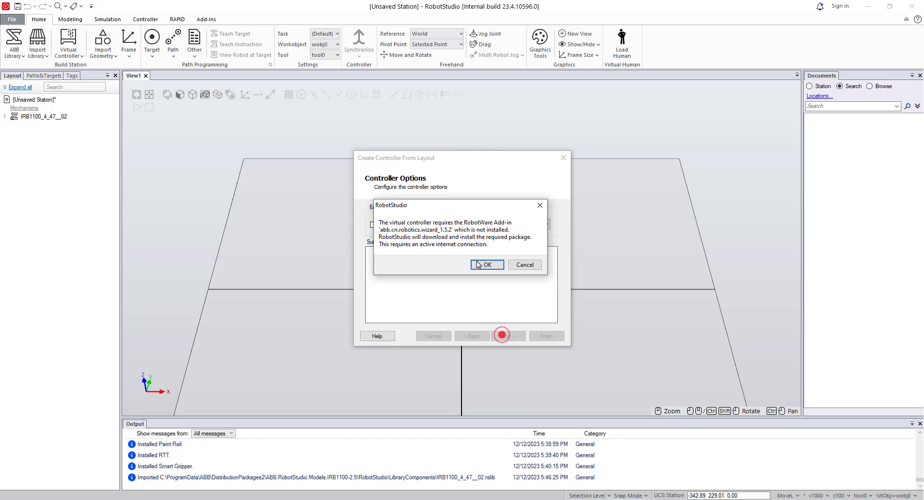
click(485, 264)
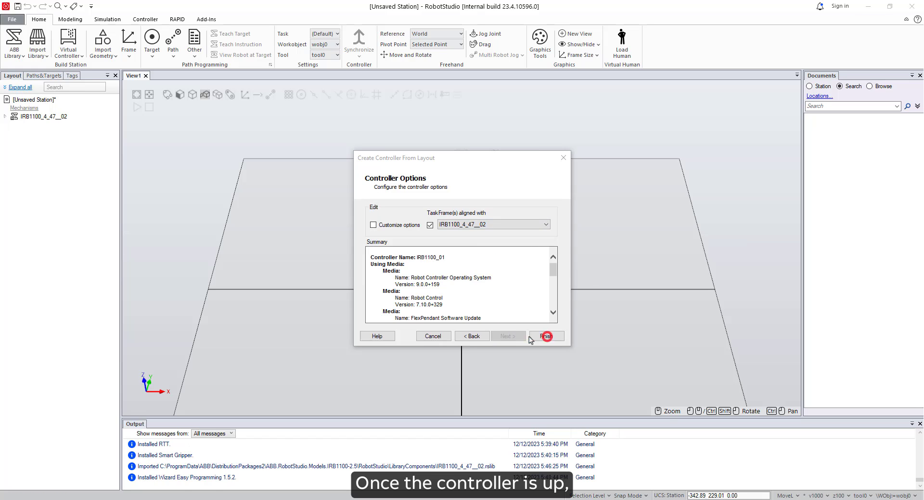
click(546, 336)
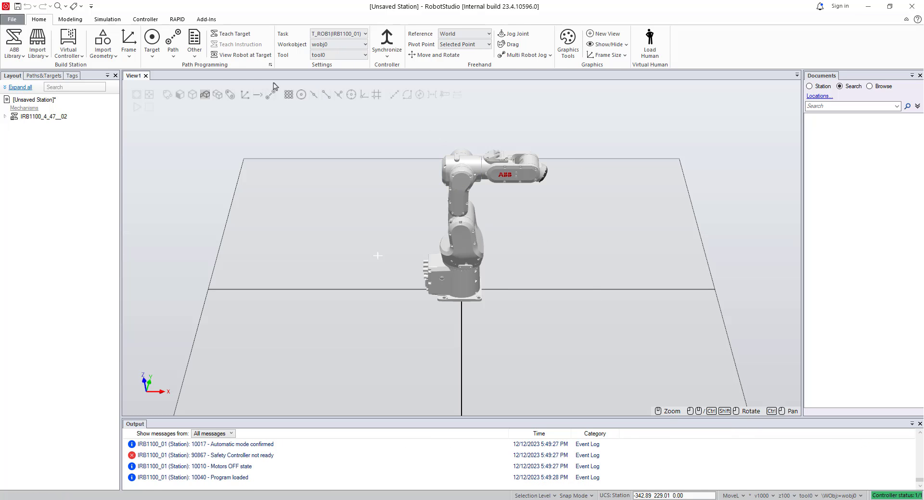
Open Modify Installation for IRB1100_01 and expand RobotWare 7.10.0's component list
click(146, 20)
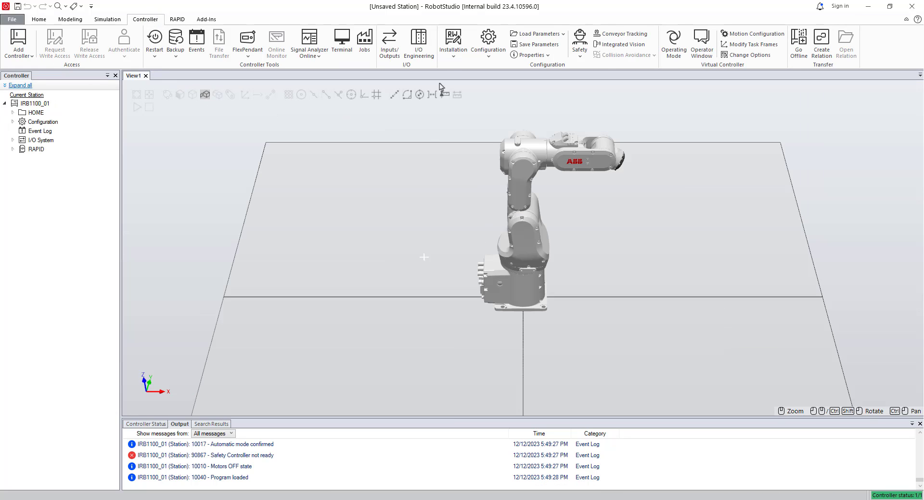
click(453, 48)
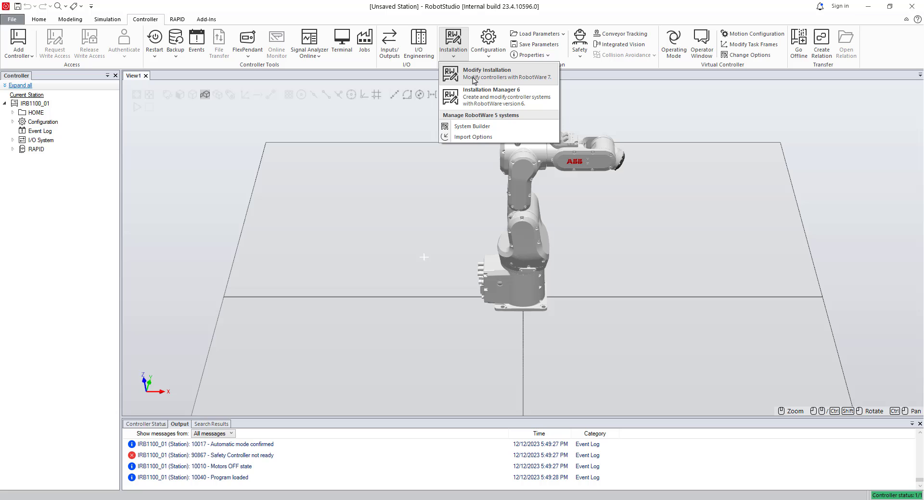
click(475, 79)
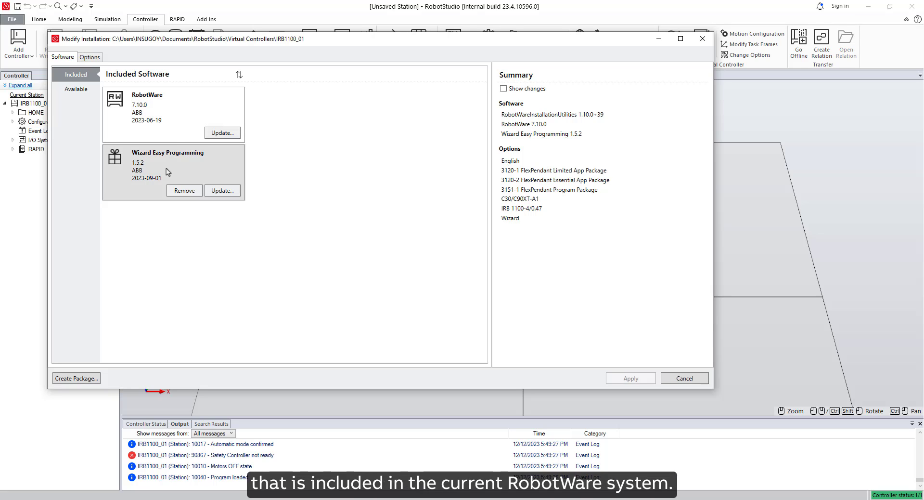
click(170, 102)
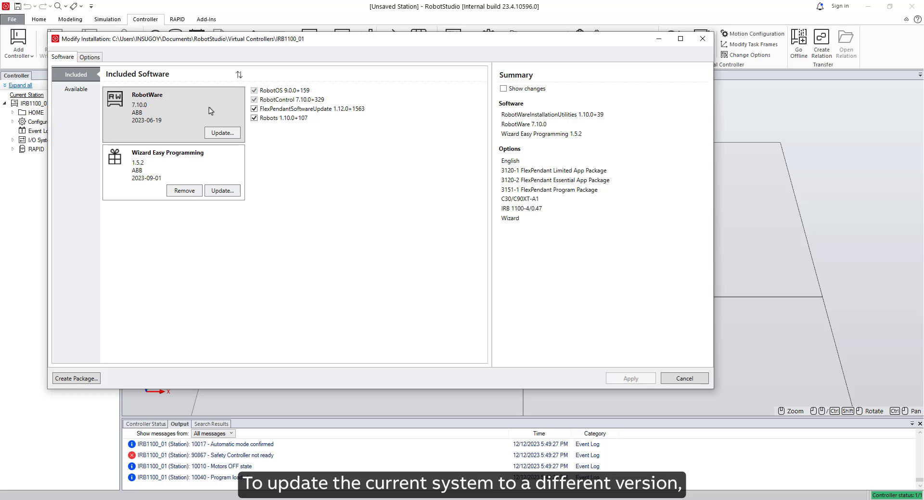
Update IRB1100_01's RobotWare from 7.10.0 to version 7.12.0
click(220, 133)
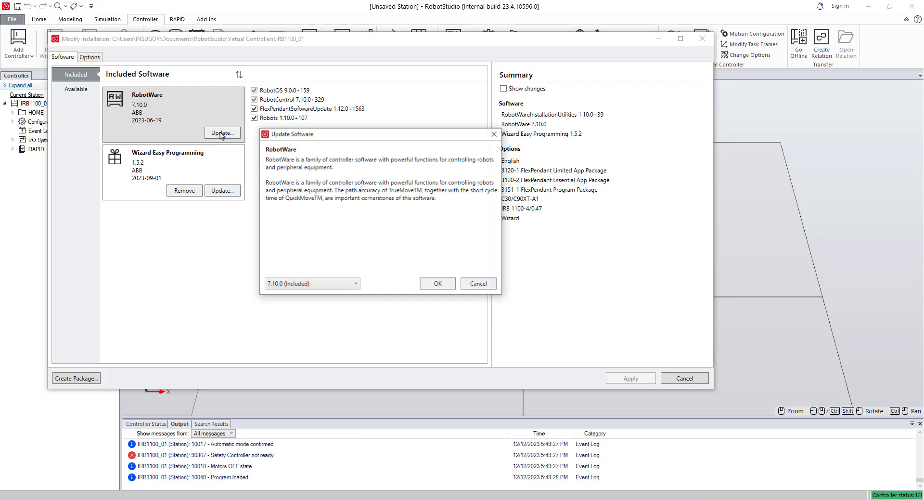
click(340, 283)
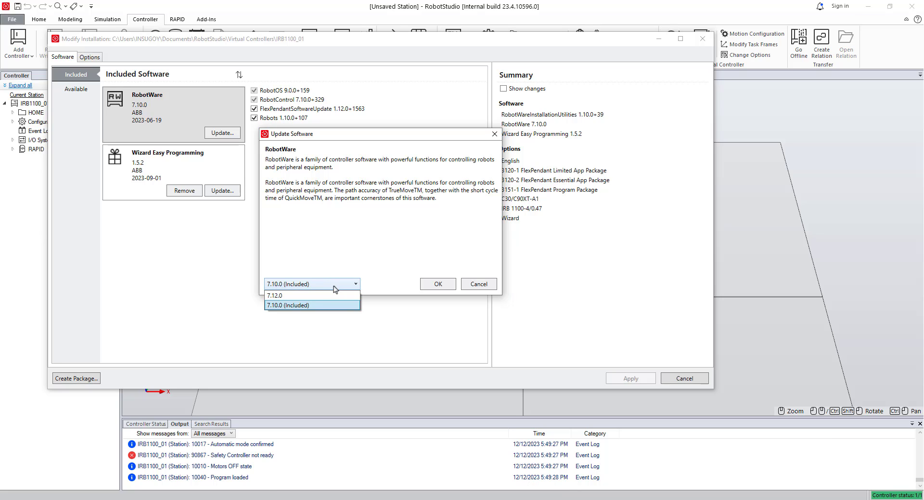
click(319, 295)
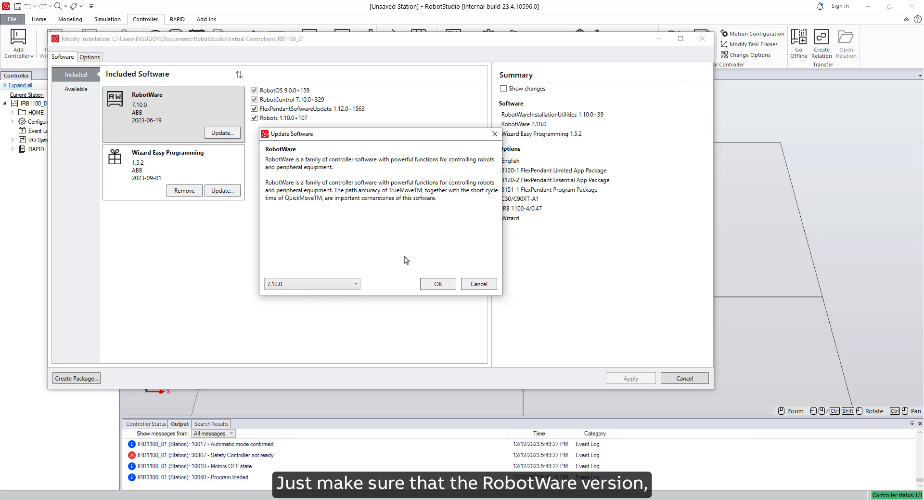
click(438, 285)
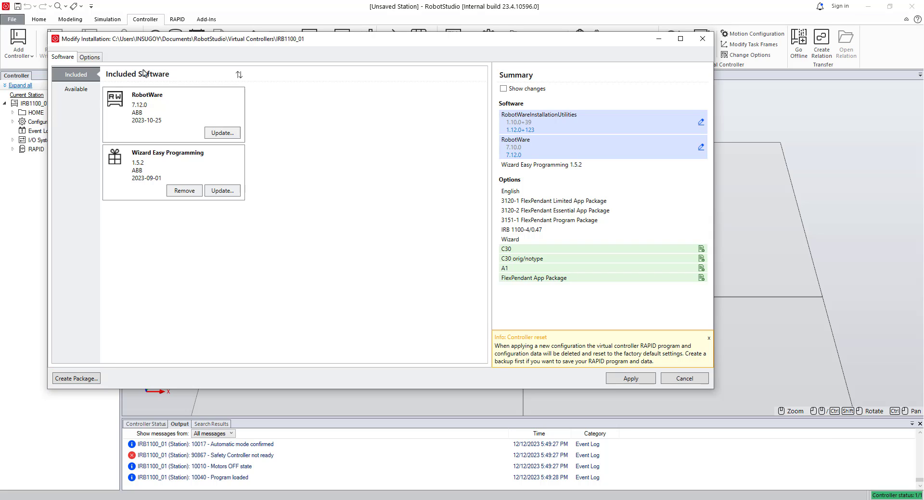
click(94, 59)
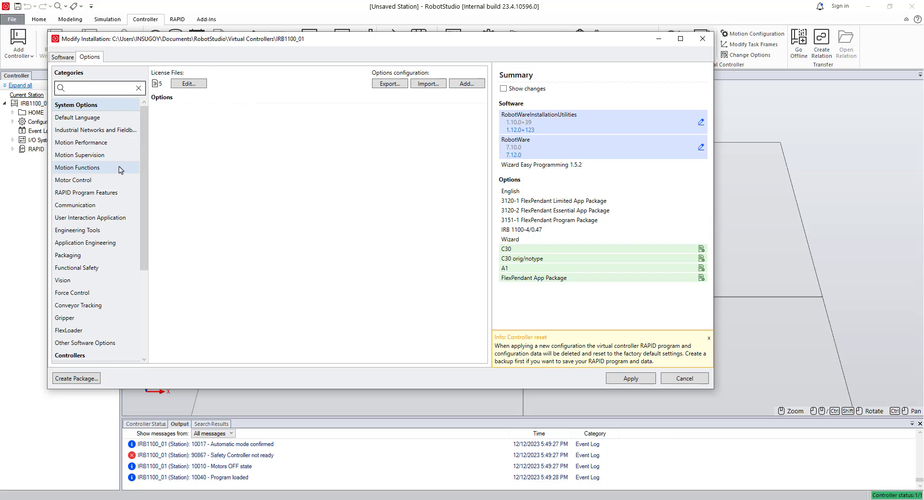
scroll(122, 162, down, 4)
scroll(125, 144, up, 4)
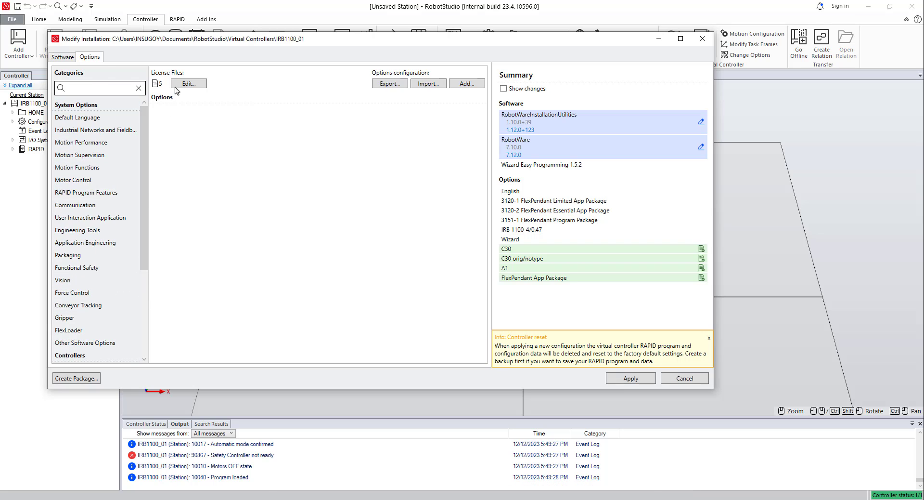
click(61, 57)
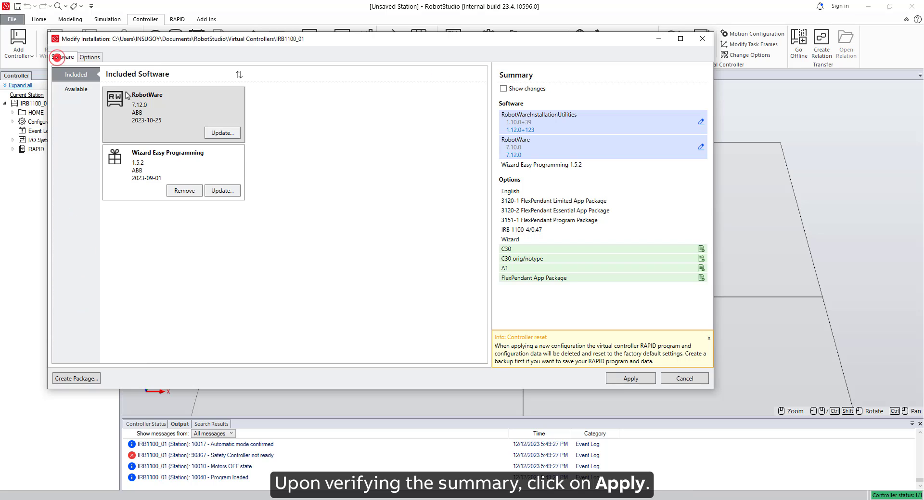
Apply the RobotWare 7.12.0 change and confirm restarting the IRB1100_01 controller
click(630, 378)
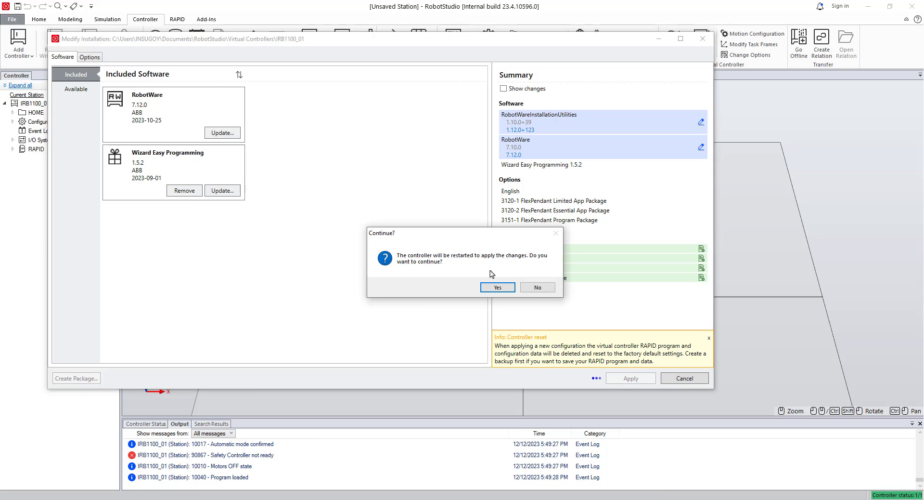
click(492, 287)
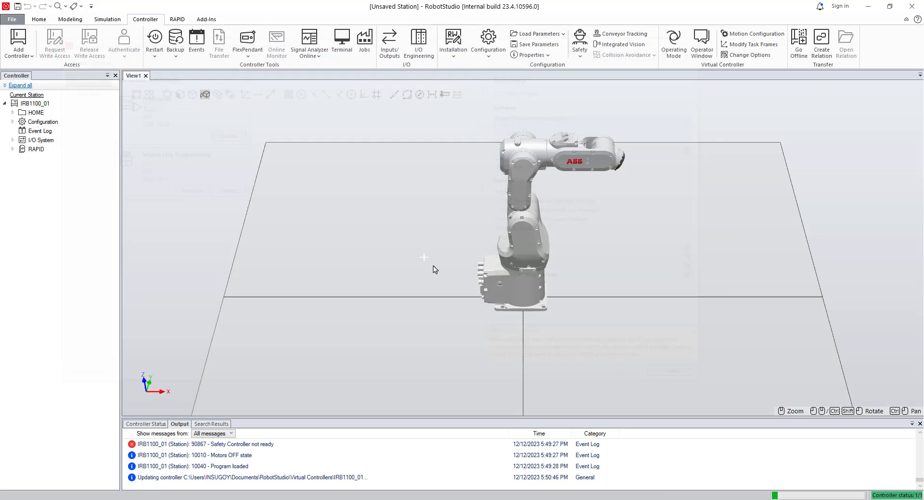